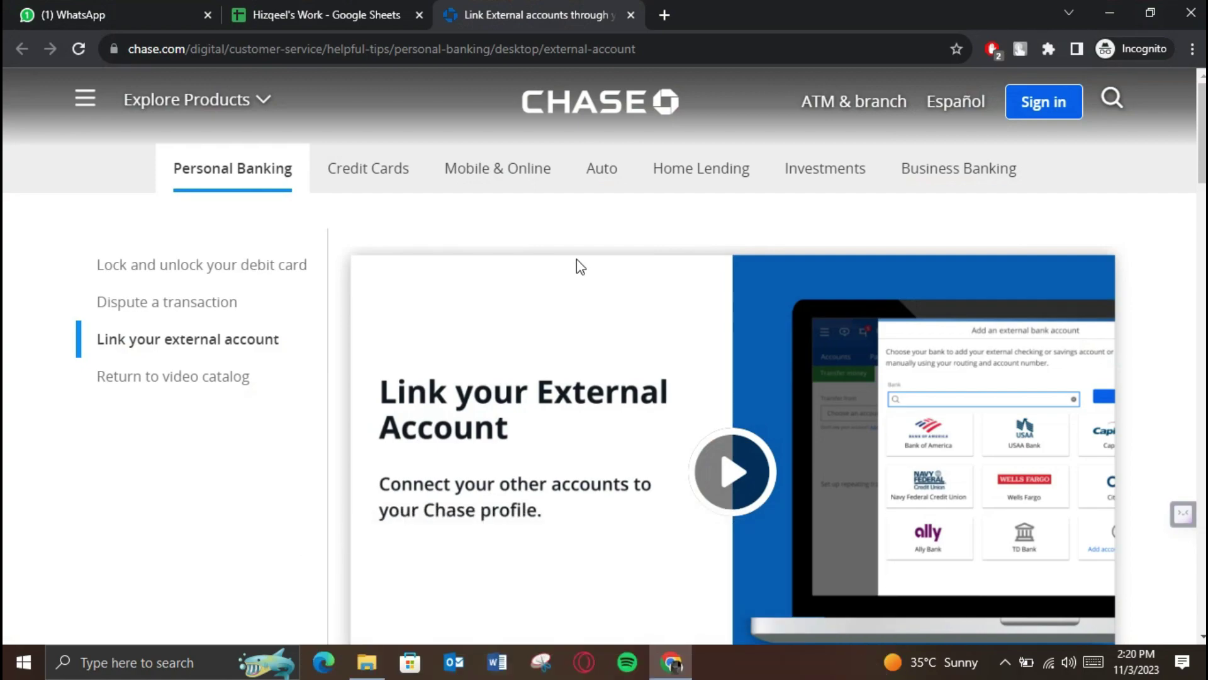
pyautogui.scroll(-3, 577, 259)
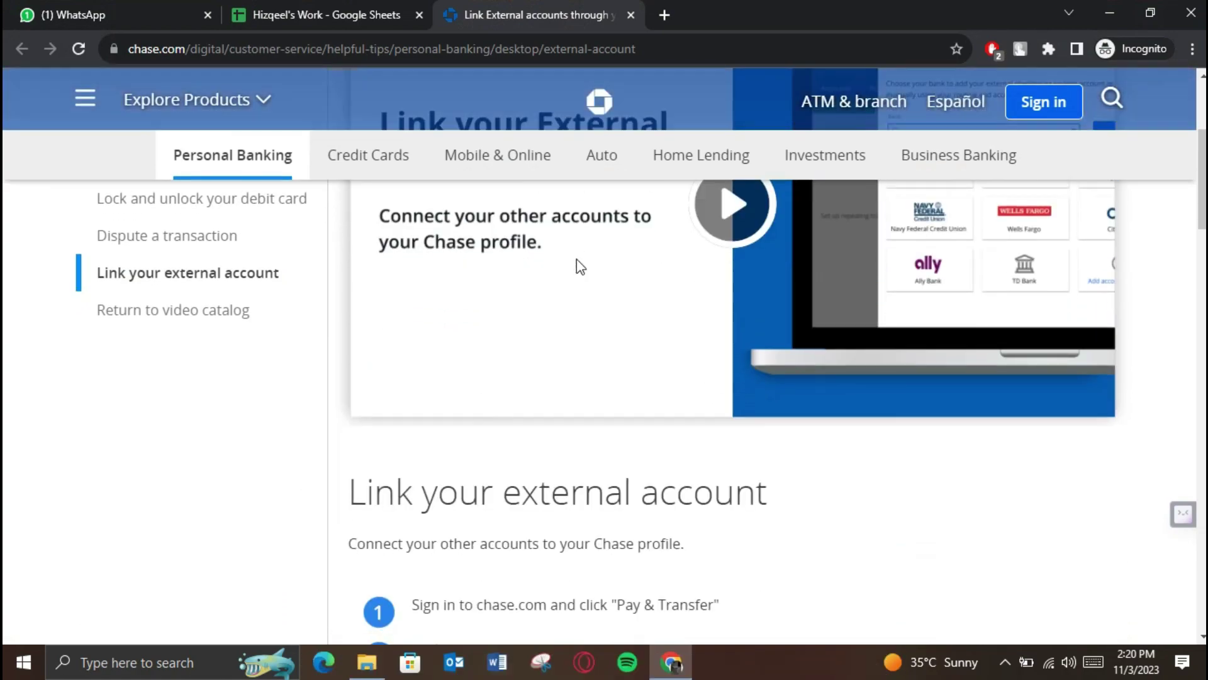
pyautogui.scroll(-2, 577, 259)
pyautogui.scroll(-1, 576, 259)
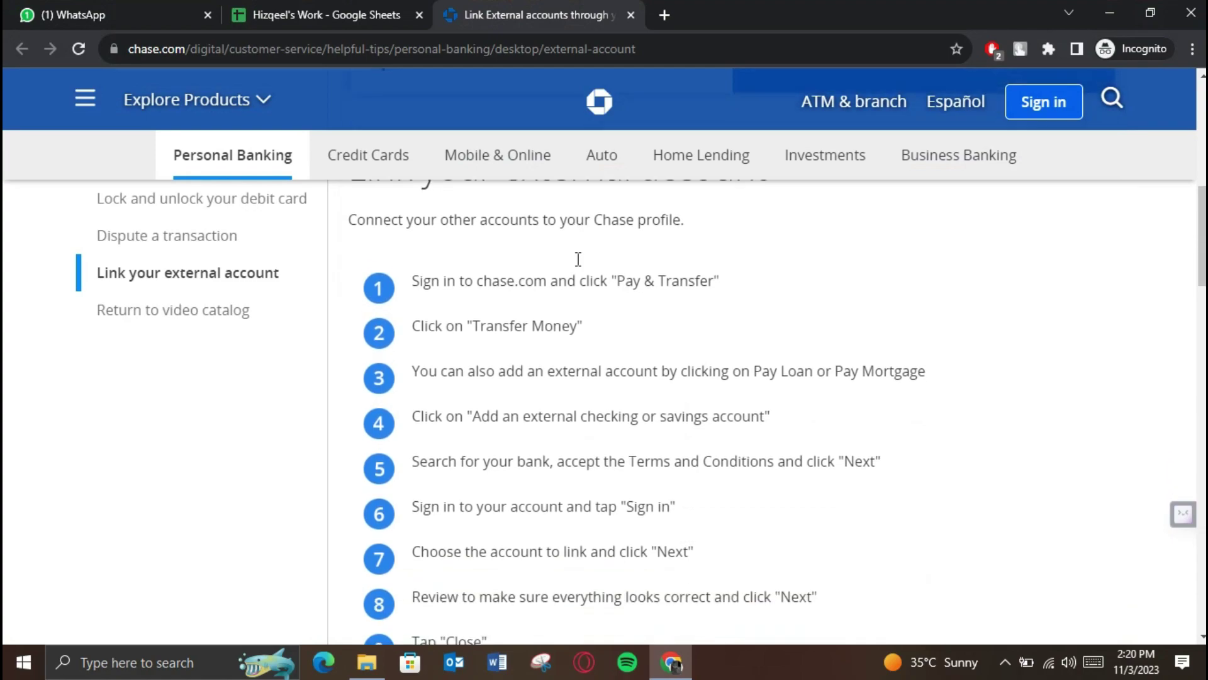
pyautogui.scroll(-2, 577, 259)
pyautogui.scroll(1, 577, 259)
pyautogui.scroll(-1, 576, 260)
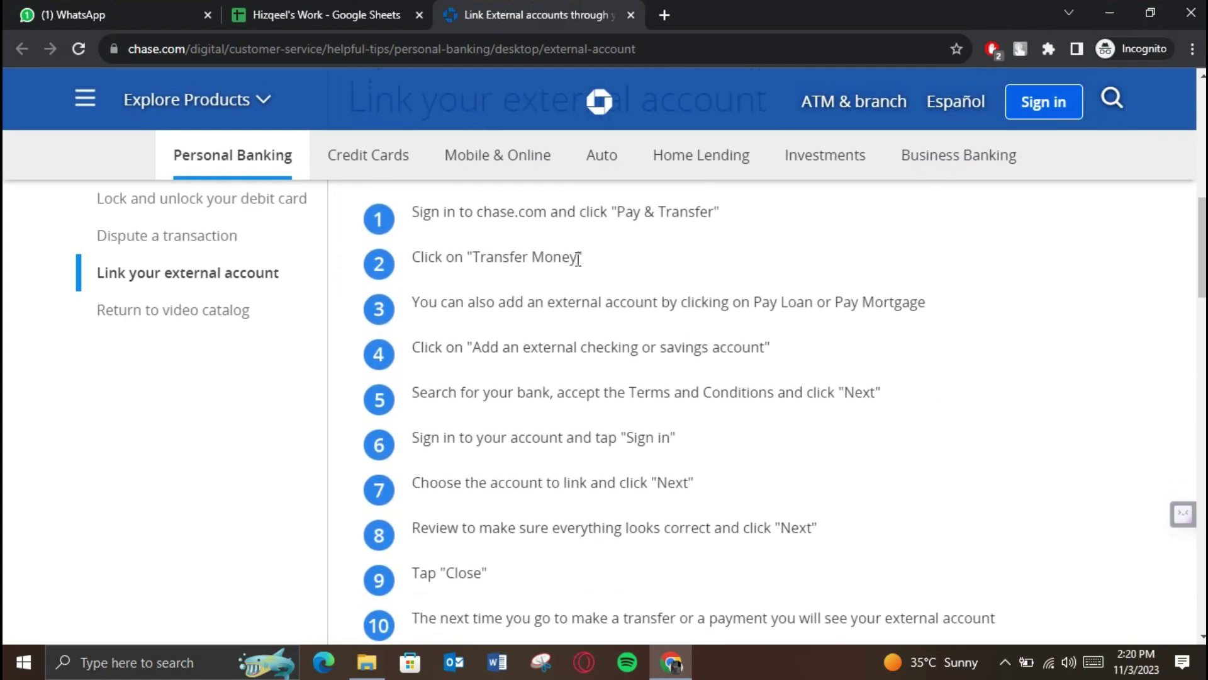